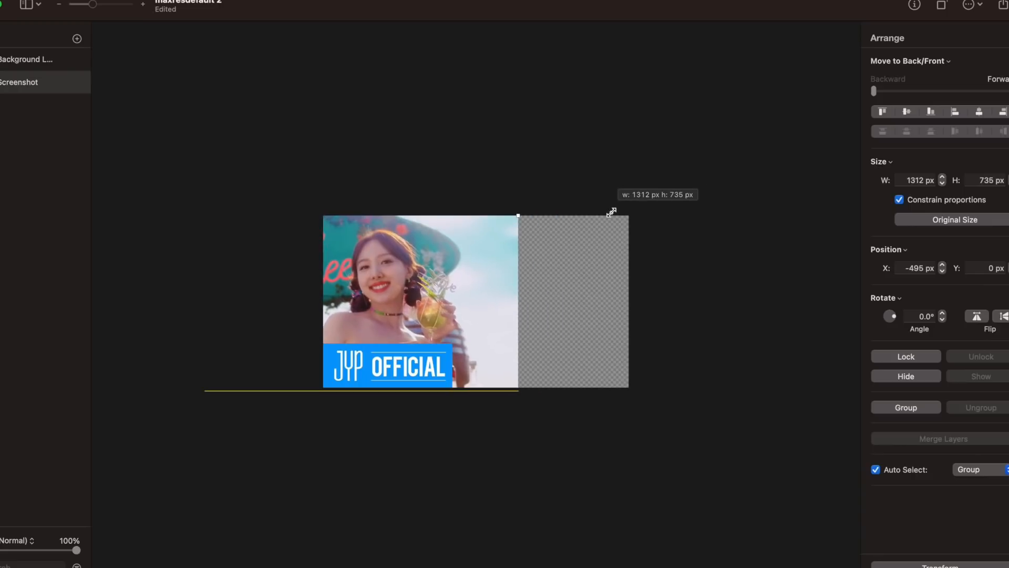
Resize the first screenshot to 1312 × 735 px and move it to X 0, Y −7 px so it fills the canvas.
left_click_drag(496, 244, 575, 250)
scroll(501, 295, "up", 3)
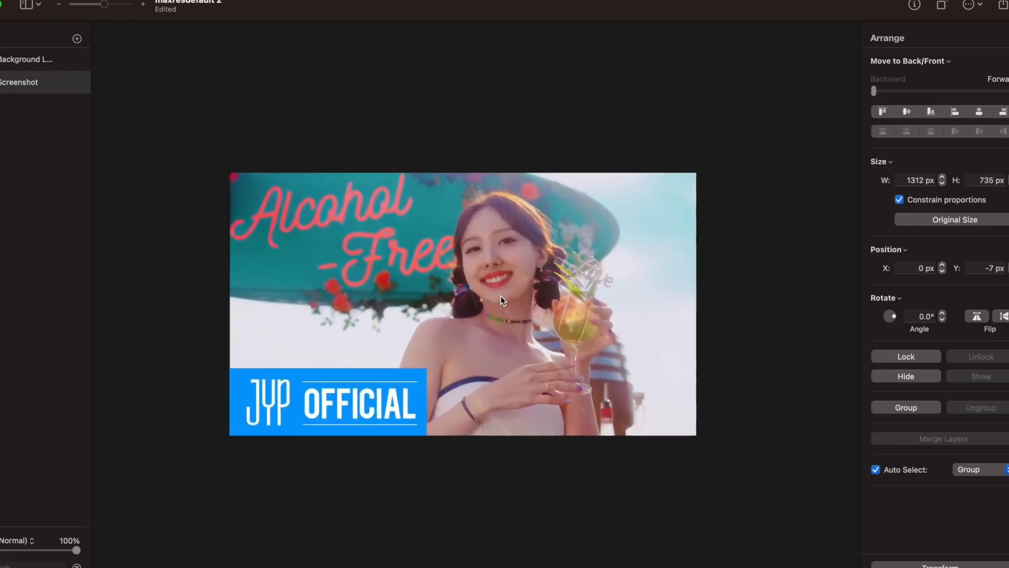
scroll(500, 296, "up", 3)
scroll(501, 295, "left", 1)
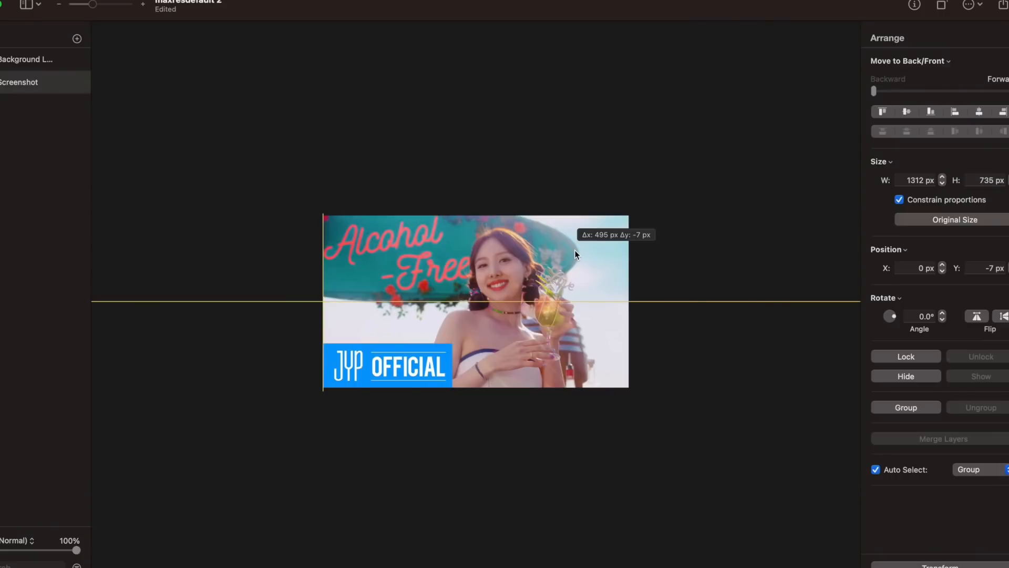
left_click_drag(575, 253, 575, 253)
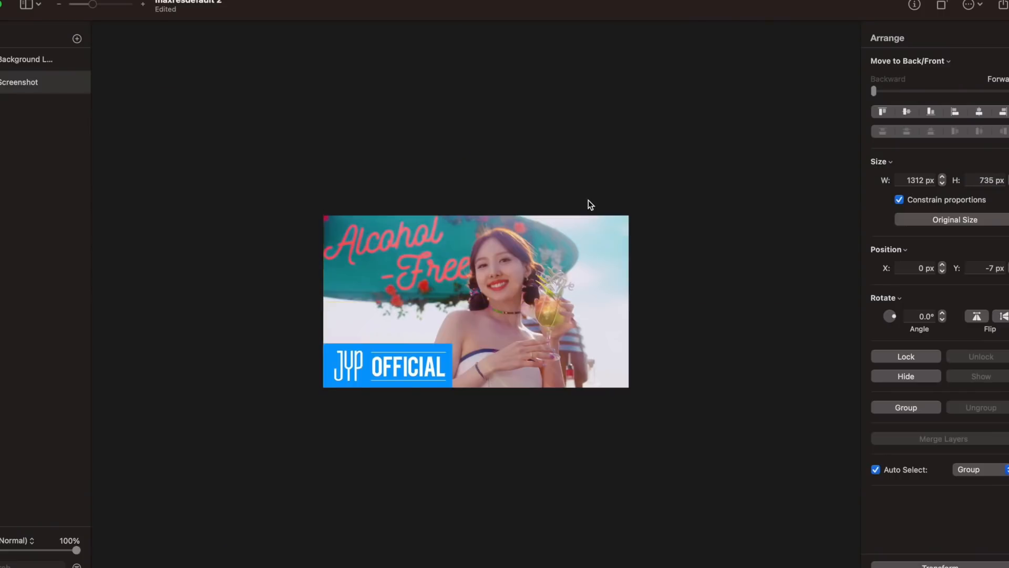
key("super+plus")
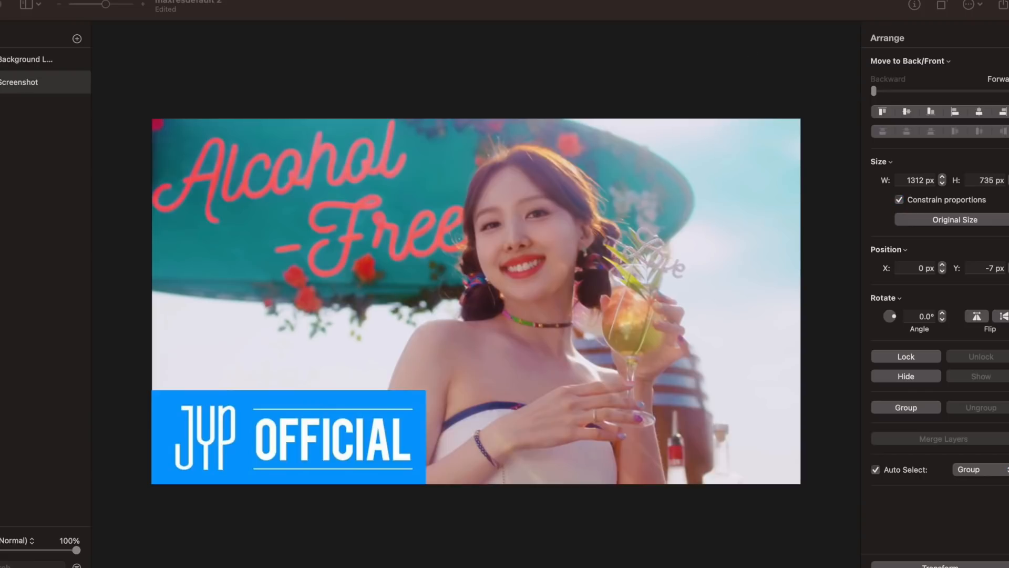
Add the screenshot of the woman holding a drink as a new layer and scale it down to 2733 × 1531 px.
left_click_drag(1004, 100, 638, 223)
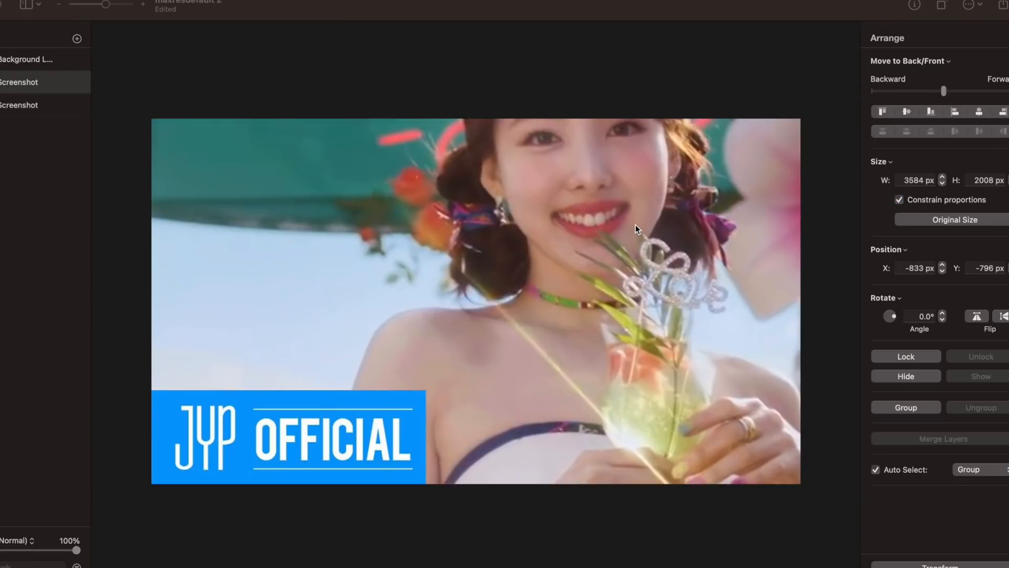
left_click(673, 181)
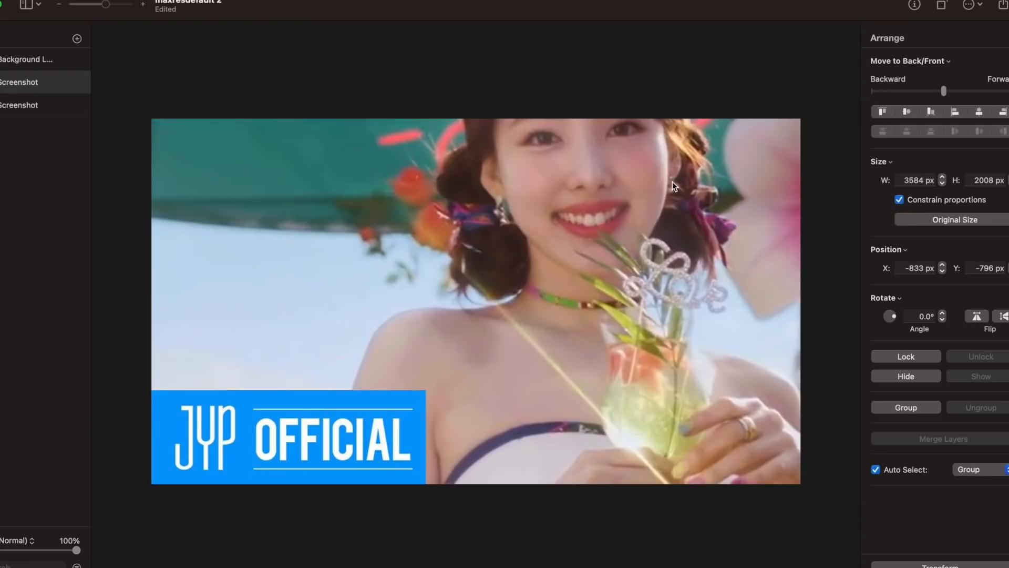
key("super+minus")
left_click_drag(571, 552, 571, 413)
key("super+minus")
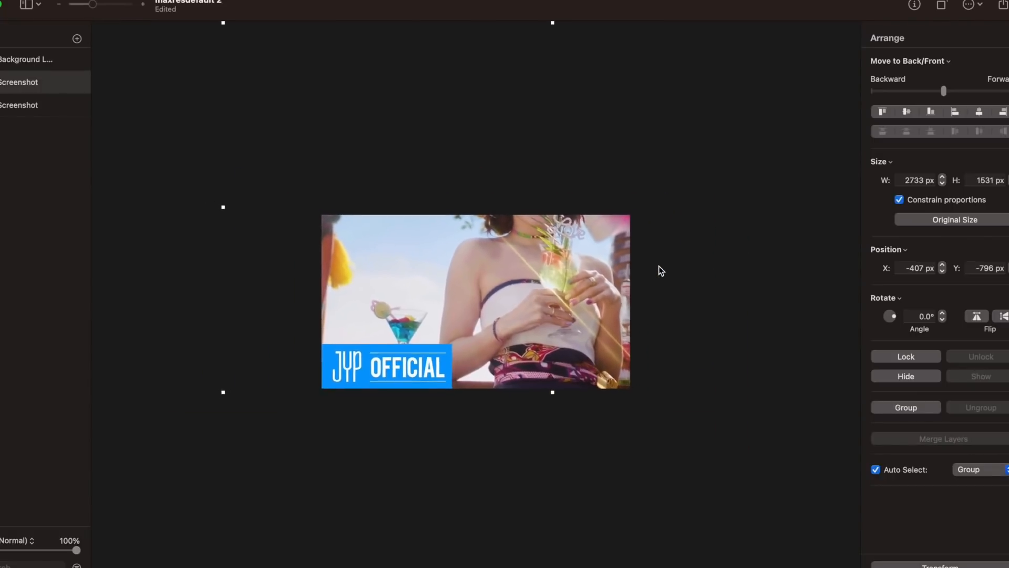
Scale the drink screenshot to 1705 × 955 px and position it at X 0, Y −220 px to fill the canvas.
left_click_drag(552, 25, 538, 214)
left_click_drag(572, 249, 503, 255)
left_click_drag(628, 216, 884, 163)
left_click_drag(589, 298, 594, 301)
key("super+plus")
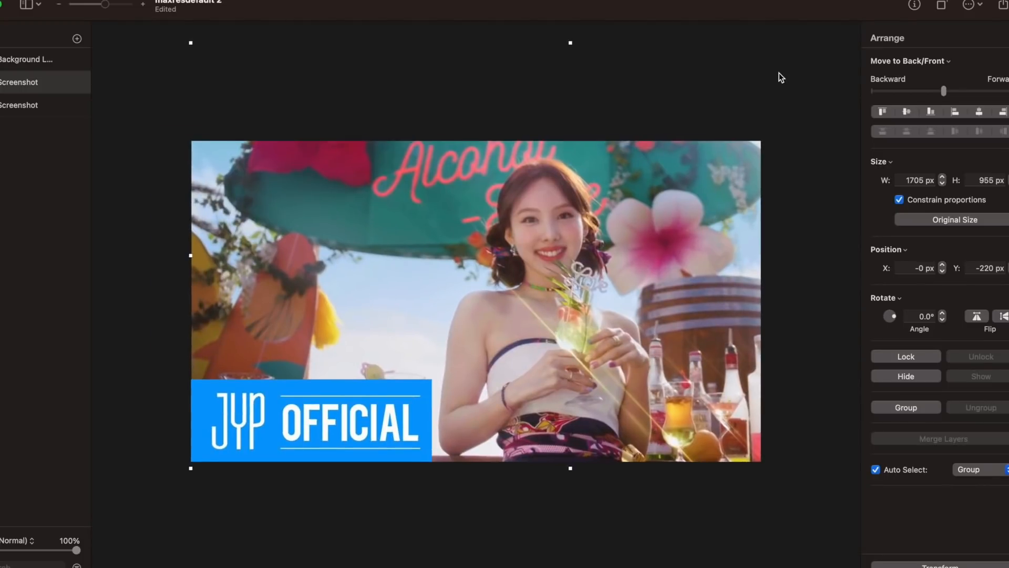
Add the seaside portrait in the red shirt, scale it to 1376 × 771 px and place it at X −96, Y −51 px.
left_click_drag(0, 294, 586, 290)
key("super+minus")
left_click_drag(823, 464, 585, 362)
left_click_drag(215, 127, 414, 240)
left_click_drag(486, 271, 437, 267)
left_click_drag(538, 334, 603, 374)
left_click_drag(547, 308, 531, 311)
key("super+plus")
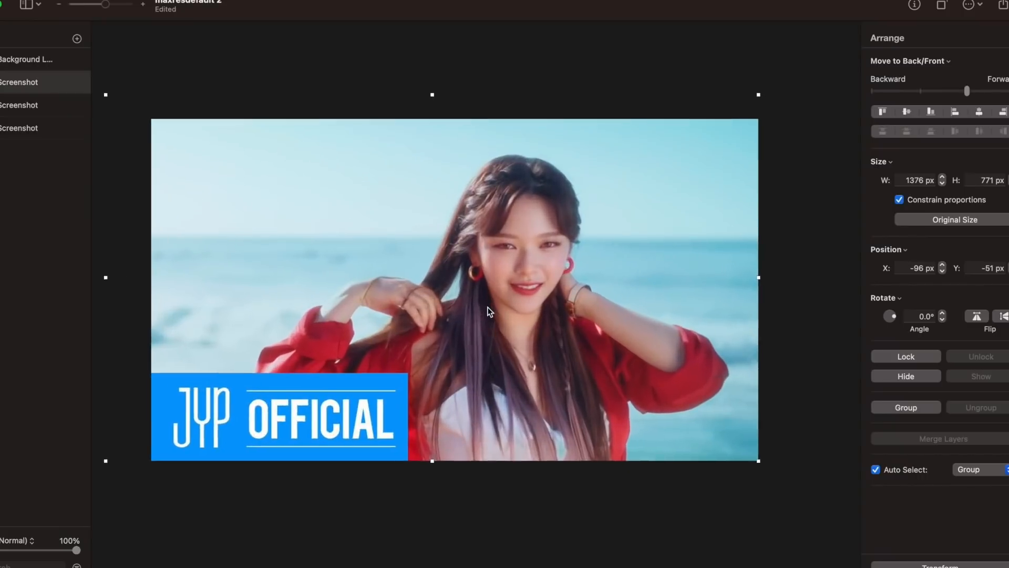
Cross out the red-shirt portrait with two diagonal brush strokes.
key("b")
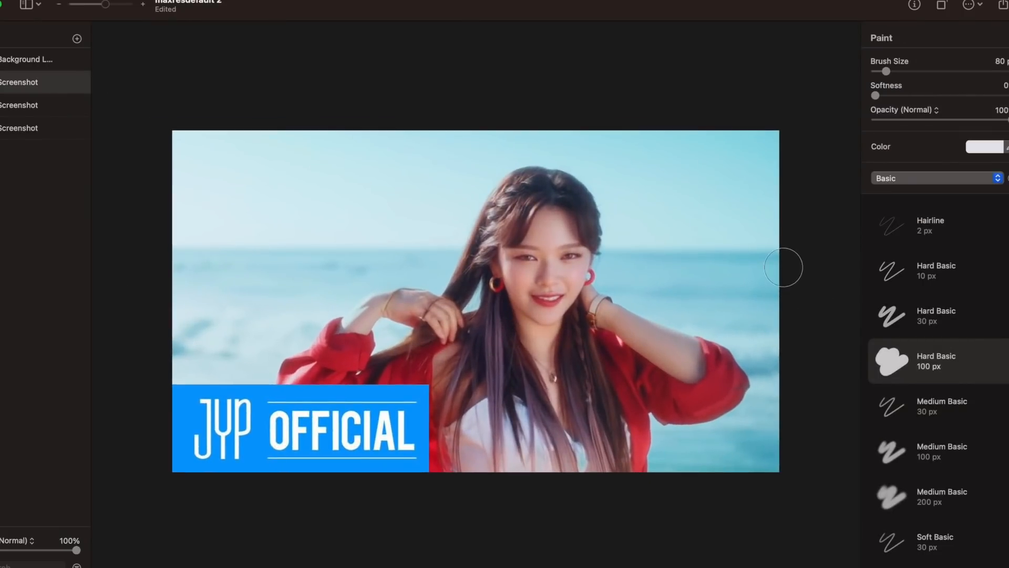
mouse_move(686, 192)
left_mouse_down()
mouse_move(349, 338)
mouse_move(295, 379)
left_mouse_up()
left_click_drag(271, 187, 651, 451)
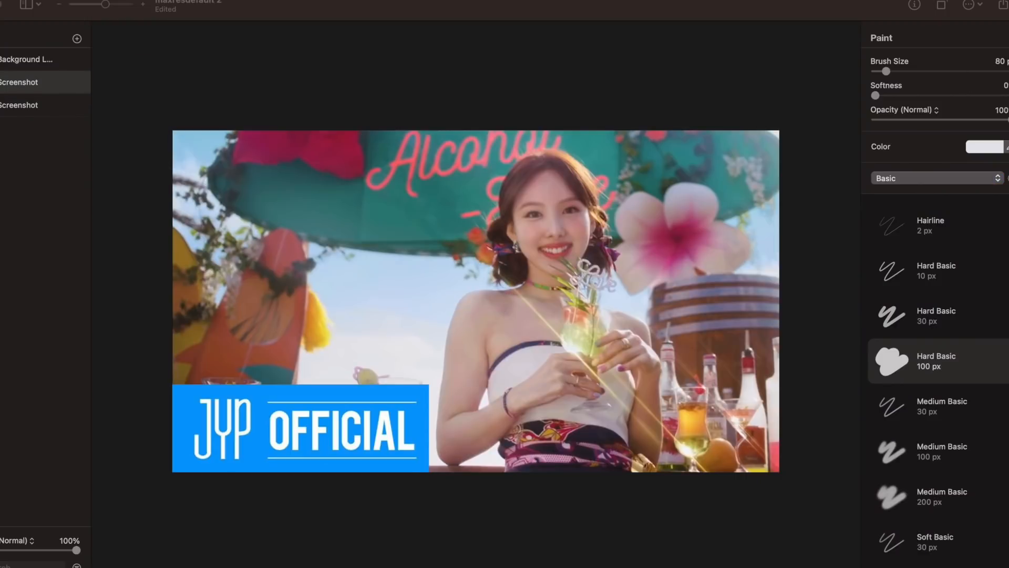
Add the beach group screenshot as a new layer, scale it to 1324 × 742 px and place it at X −6, Y −7 px.
left_click_drag(526, 284, 529, 289)
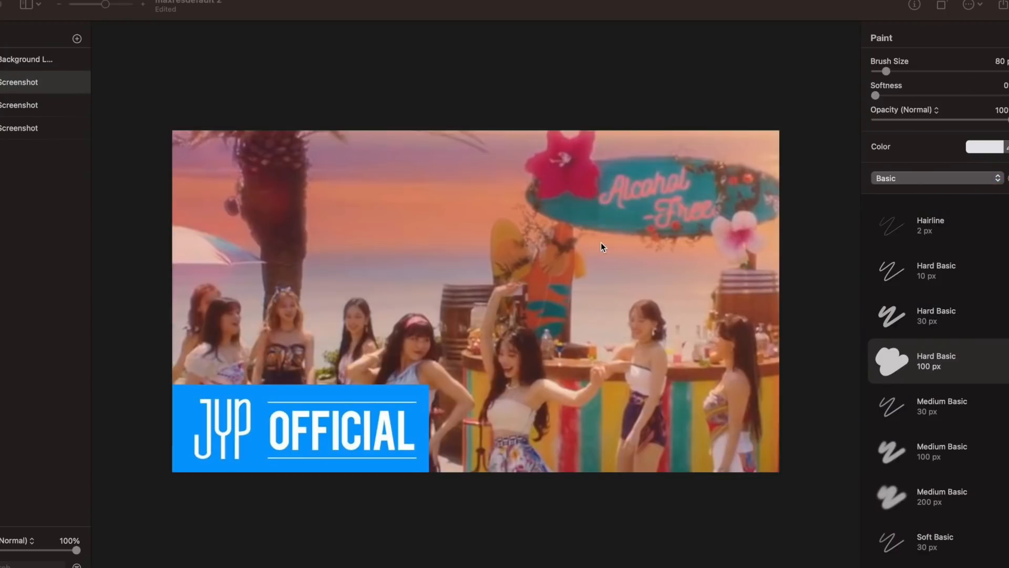
key("v")
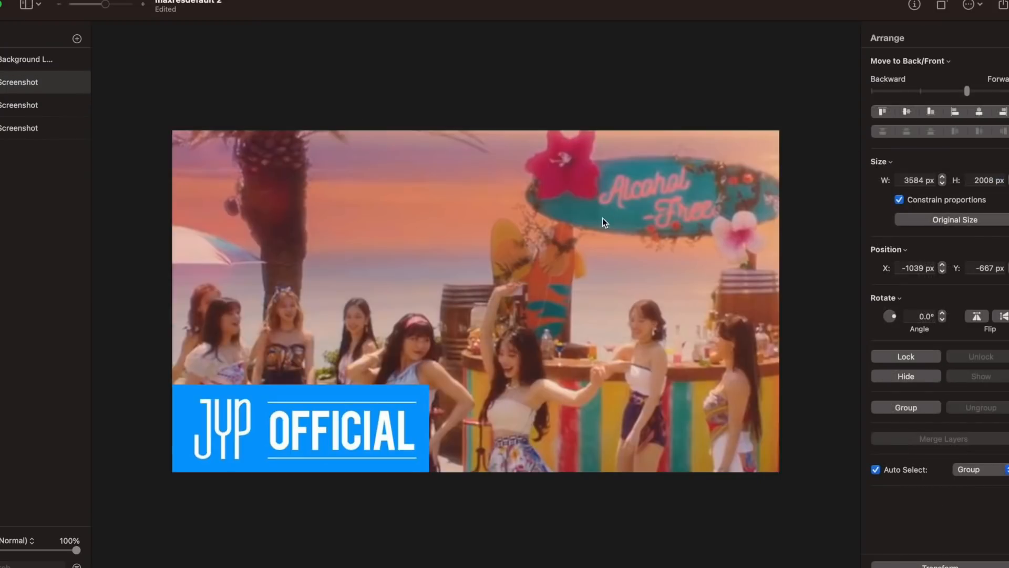
key("super+minus")
left_click_drag(506, 37, 505, 206)
left_click_drag(503, 554, 503, 398)
left_click_drag(548, 310, 525, 306)
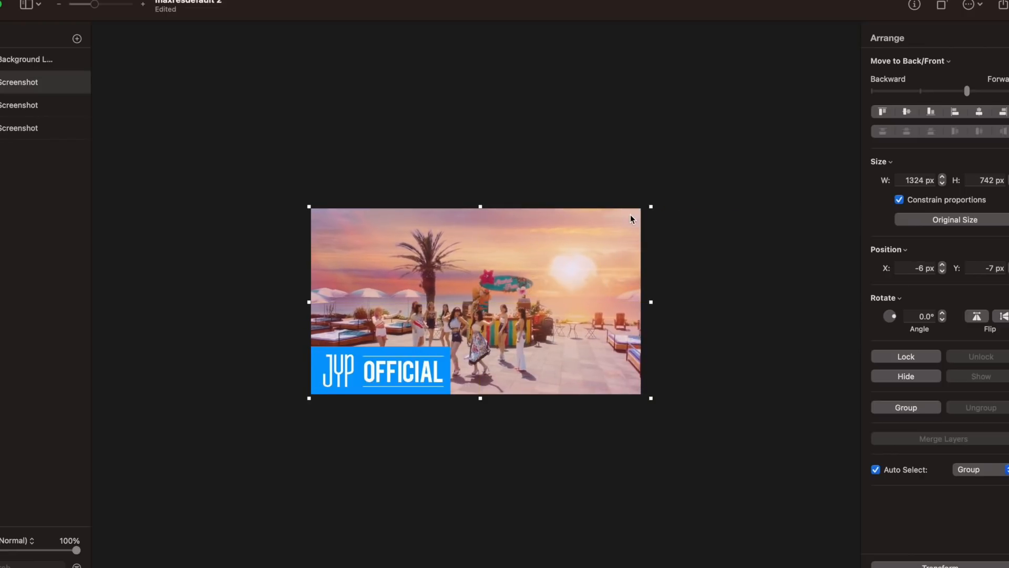
Enlarge the beach group screenshot to 1476 × 827 px and shift it to X −82, Y −92 px.
left_click_drag(648, 205, 692, 181)
left_click_drag(560, 281, 542, 283)
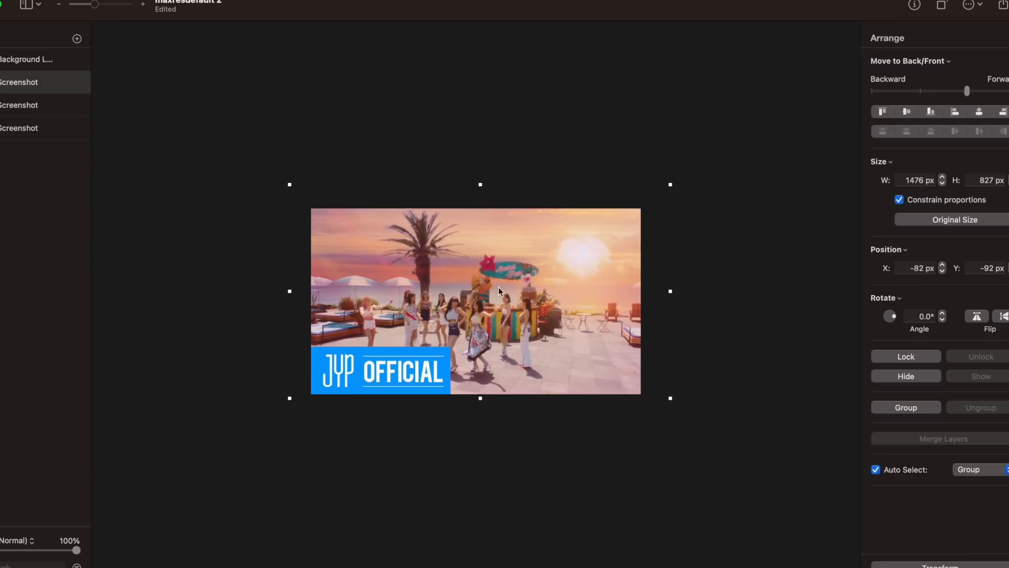
key("super+equal")
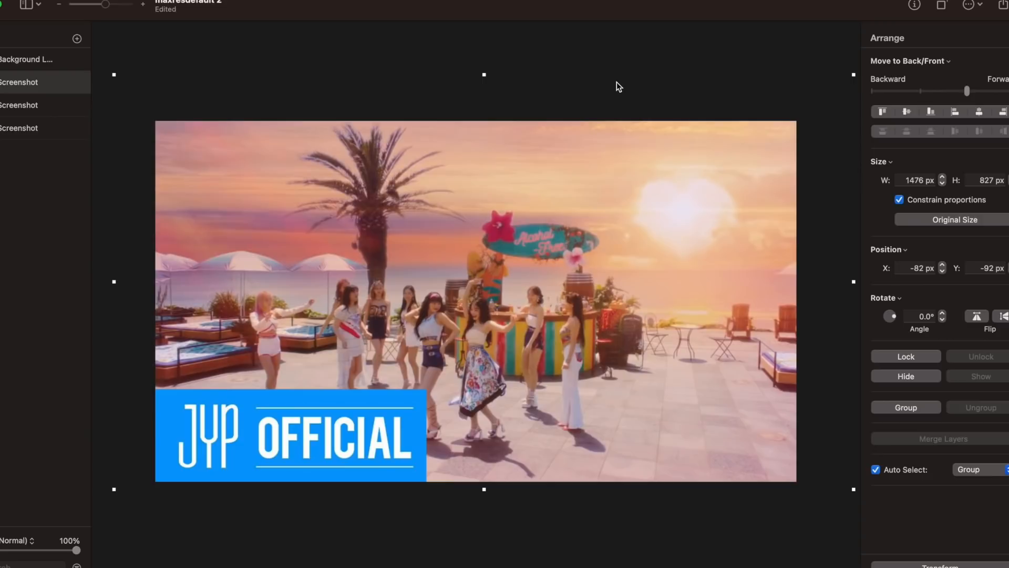
Add the group screenshot in the orange archway courtyard as a new layer and scale it down to 2542 × 1424 px.
left_click_drag(974, 213, 558, 334)
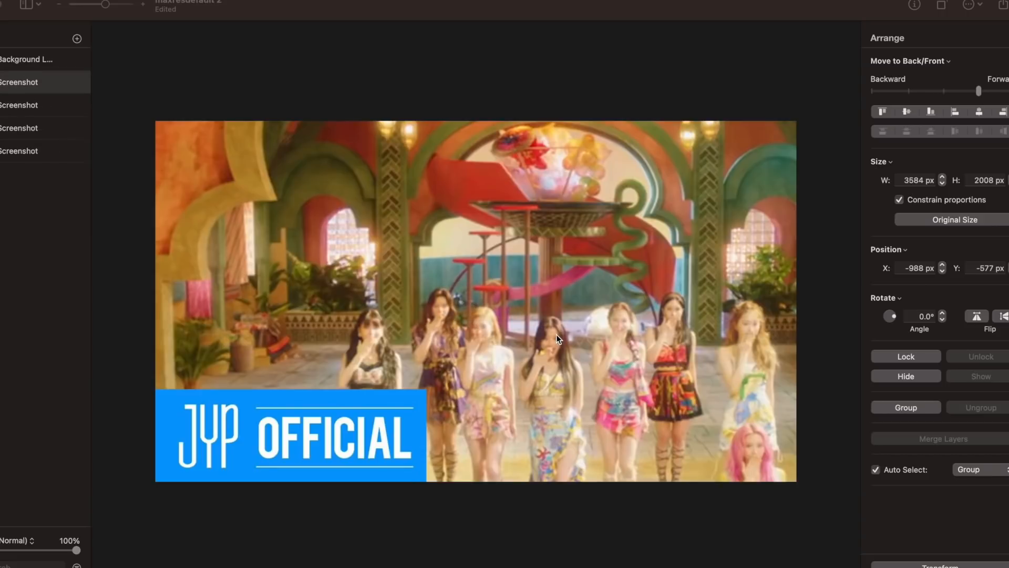
key("super+minus")
key("super+minus")
left_click_drag(505, 529, 514, 384)
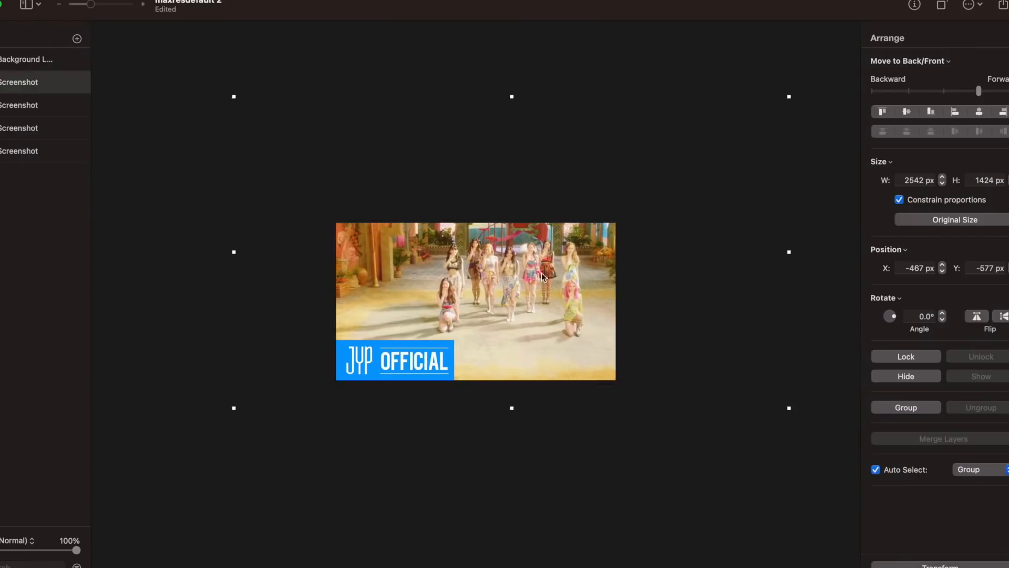
Scale the courtyard screenshot down further and reposition it so the whole archway and group fill the canvas.
left_click_drag(737, 159, 651, 225)
left_click_drag(512, 288, 584, 239)
left_click_drag(694, 200, 658, 213)
left_click_drag(657, 428, 550, 291)
left_click(546, 316)
key("super+equal")
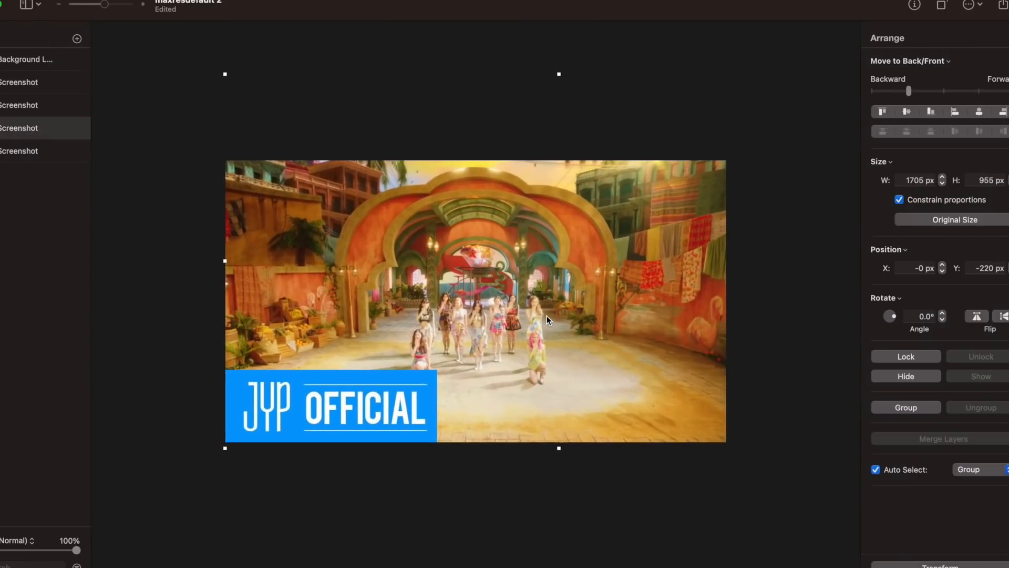
Paste the portrait with the orange floral backdrop as a new layer and scale it down to 2668 × 1495 px.
key("super+v")
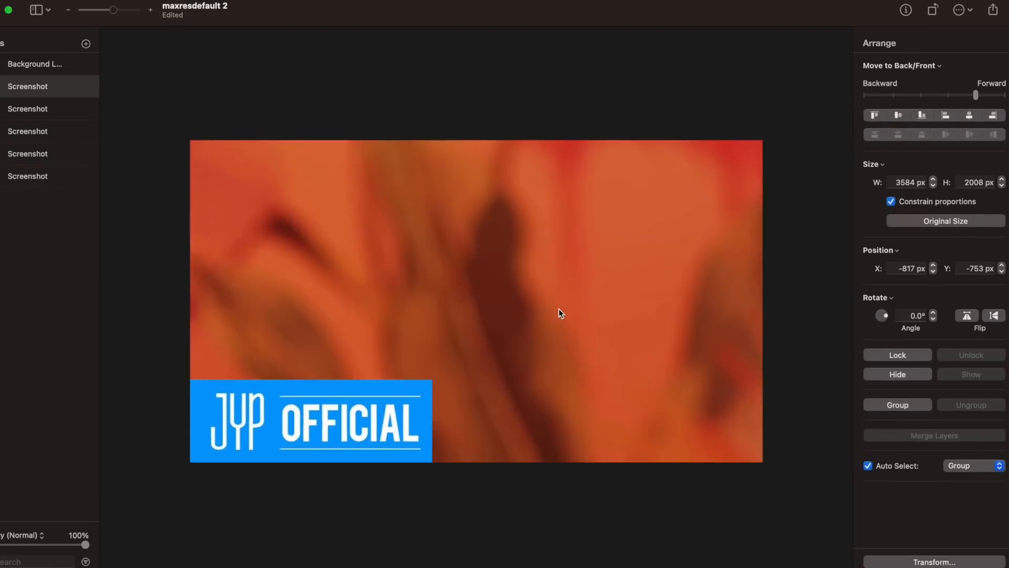
key("super+minus")
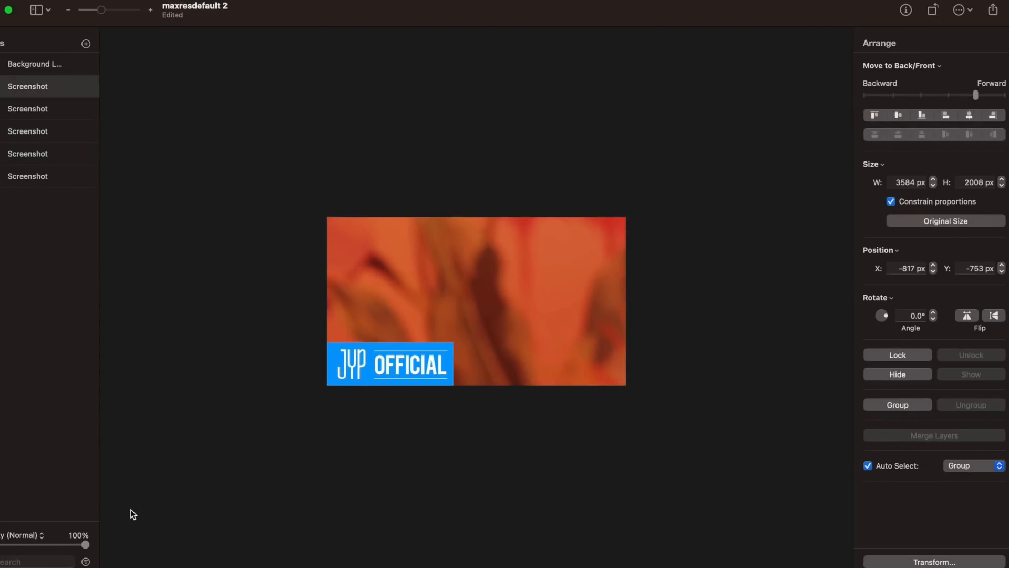
left_click(377, 380)
left_click(184, 502)
left_click_drag(136, 510, 323, 393)
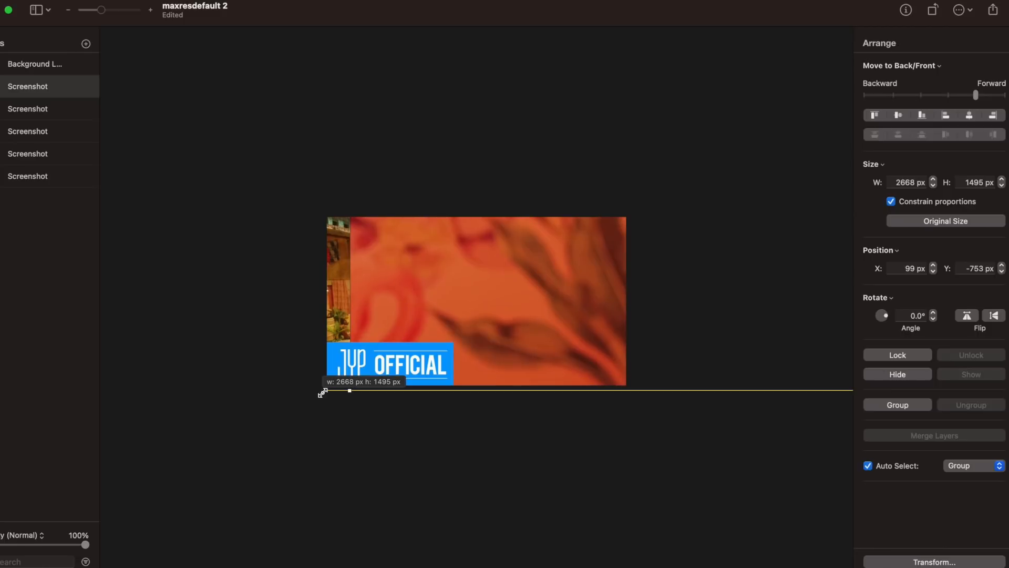
Scale the orange-backdrop portrait to 1337 × 749 px and place it at X −56, Y 0 px.
key("super+minus")
left_click_drag(772, 142, 601, 247)
left_click_drag(591, 298, 509, 302)
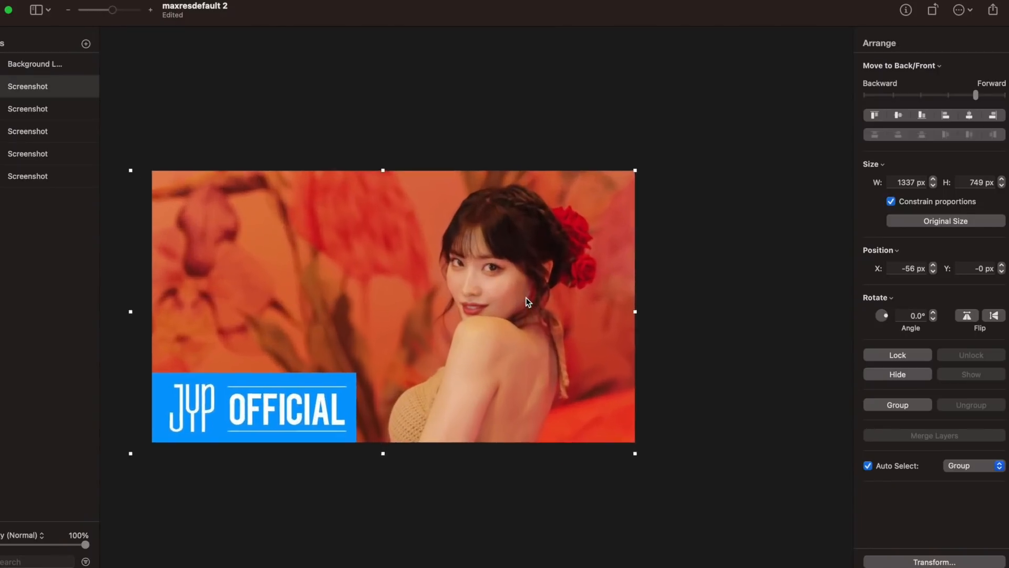
Enlarge the orange-backdrop portrait slightly and nudge it left to refine the framing beside the logo.
scroll(528, 302, "left", 3)
left_click_drag(725, 163, 746, 149)
left_click_drag(647, 239, 623, 241)
left_click(704, 122)
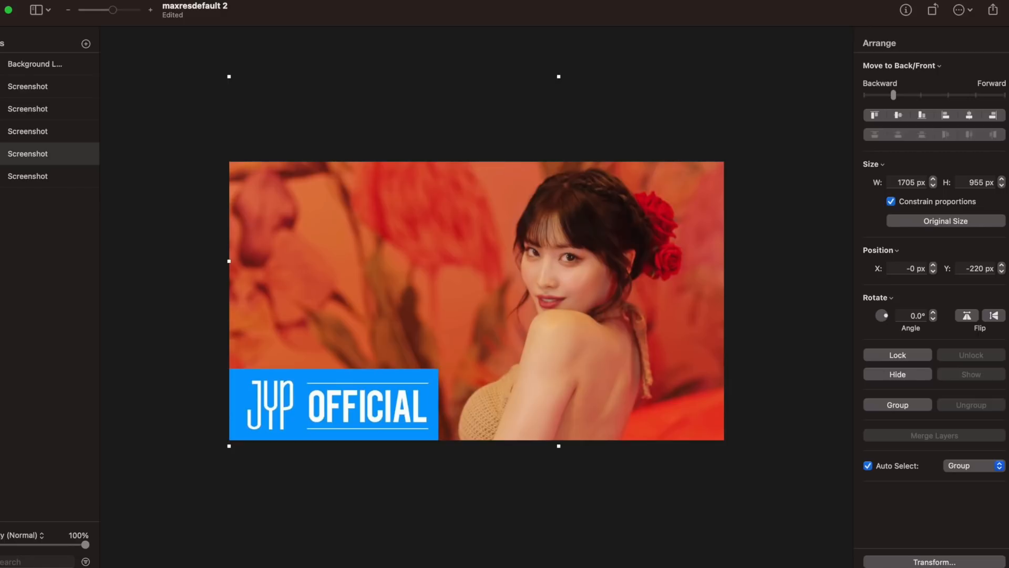
Paste the thatched beach bar screenshot as a new layer and scale it down to 2247 × 1259 px.
key("super+v")
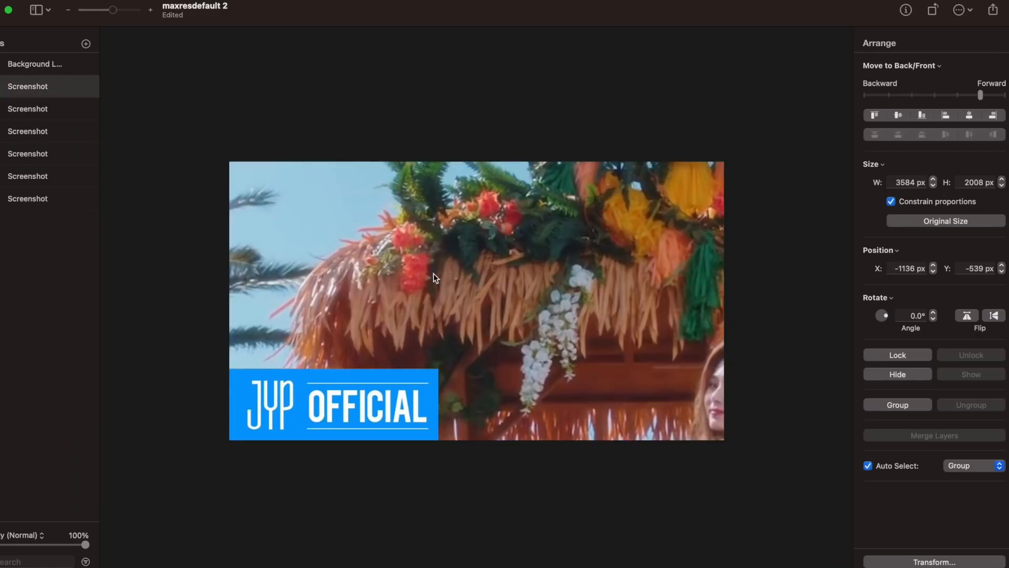
key("super+minus")
left_click_drag(132, 517, 318, 372)
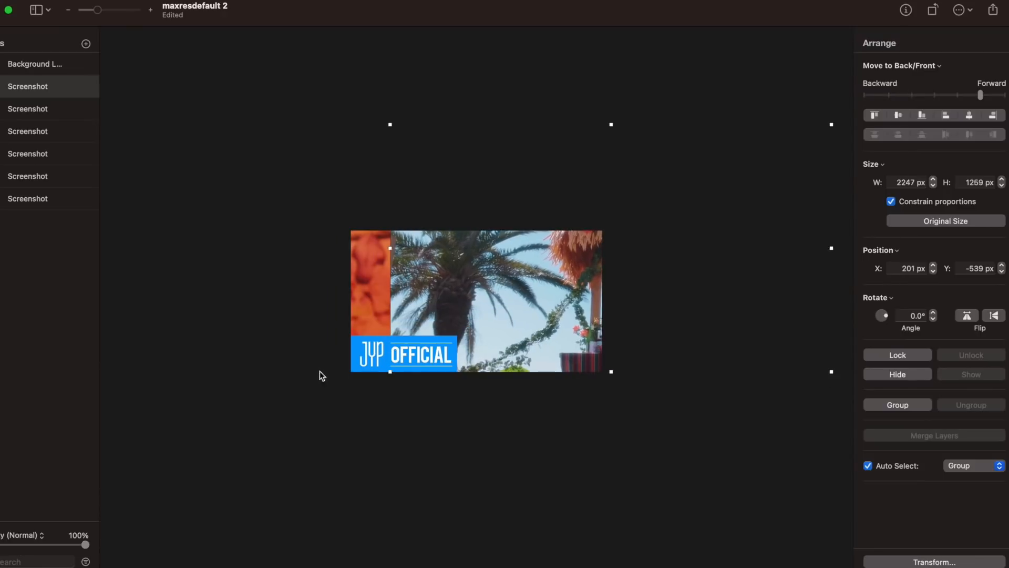
Scale the beach bar screenshot to 1464 × 820 px and place it at X −123, Y −92 px to fill the canvas.
left_click_drag(831, 126, 650, 224)
left_click_drag(570, 253, 494, 279)
left_click_drag(607, 227, 638, 207)
left_click_drag(528, 302, 510, 299)
scroll(510, 298, "up", 5)
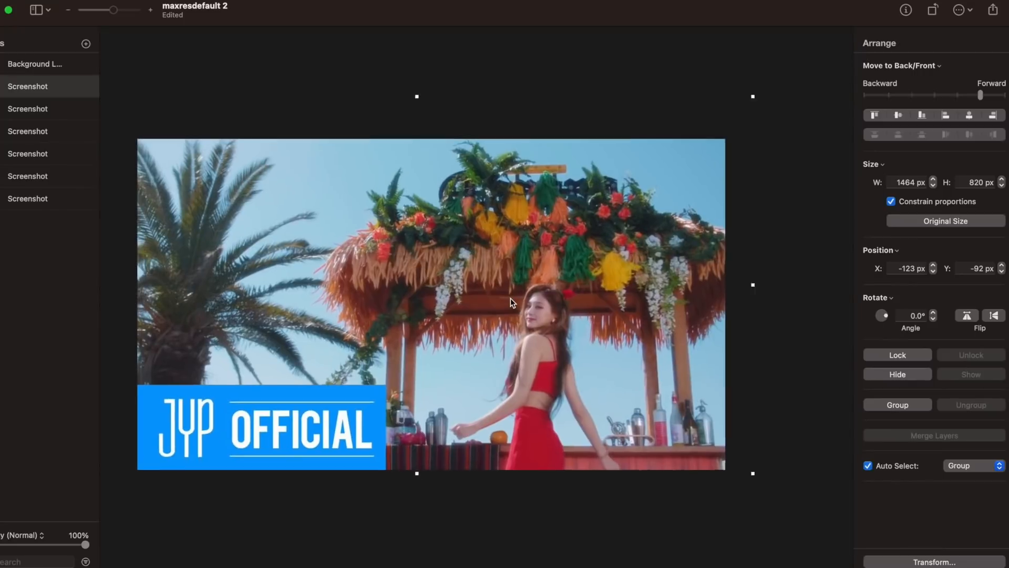
scroll(623, 87, "left", 2)
left_click(623, 87)
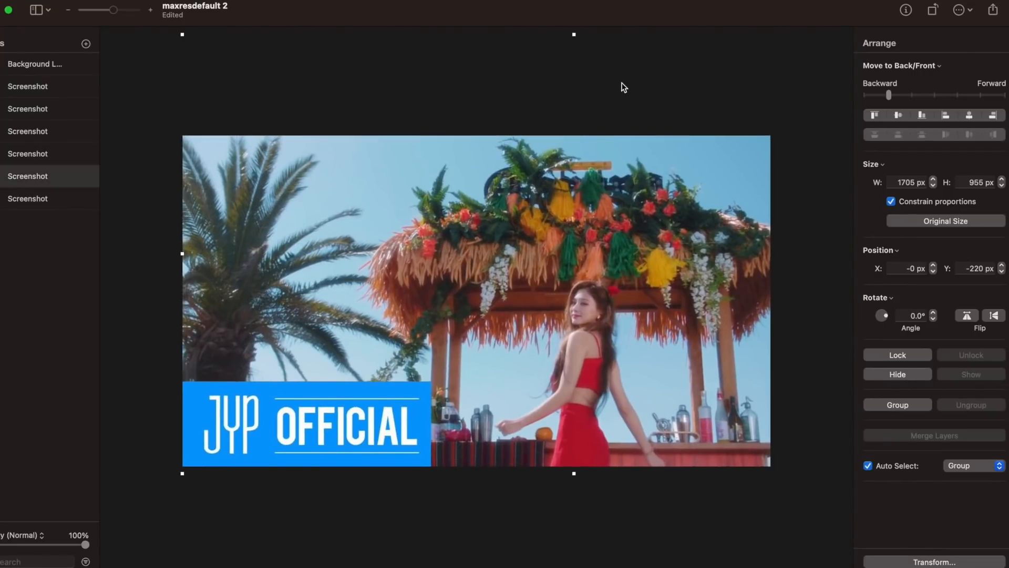
Bring in the screenshot of the woman lying on the red blanket from the other app and scale it to fit the canvas.
key("super+Tab")
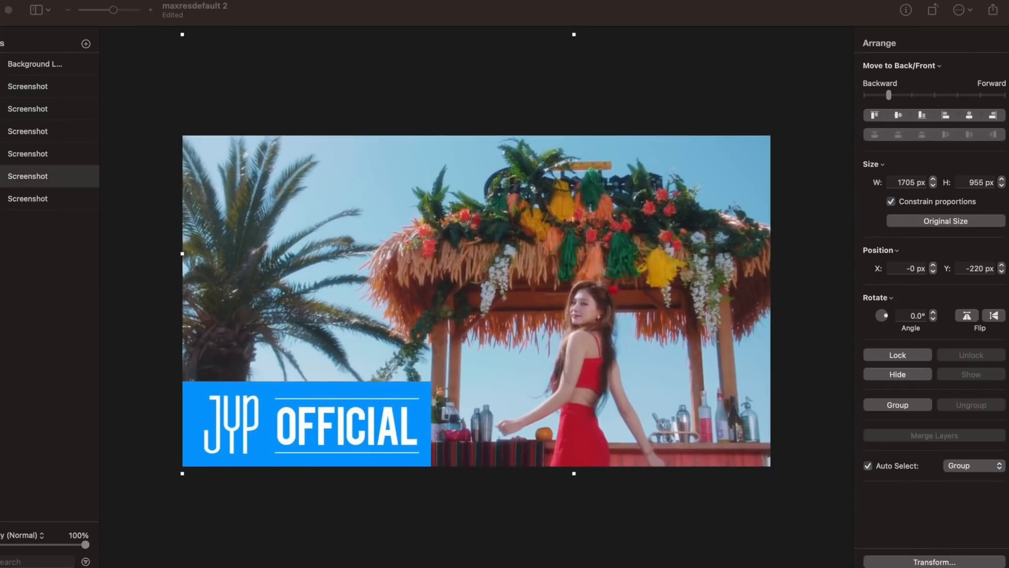
left_click_drag(936, 520, 592, 305)
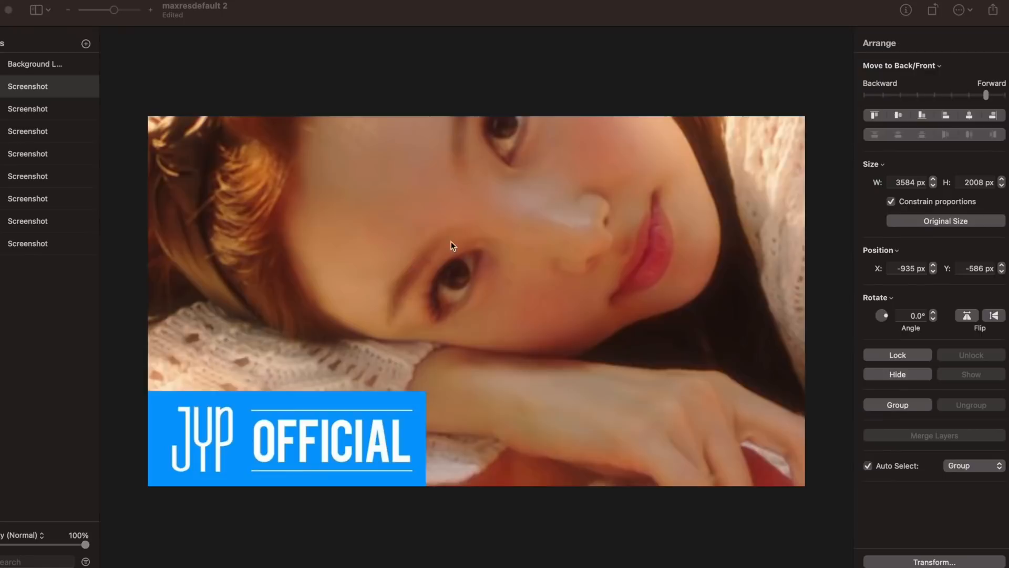
left_click_drag(149, 484, 333, 371)
left_click_drag(590, 239, 623, 114)
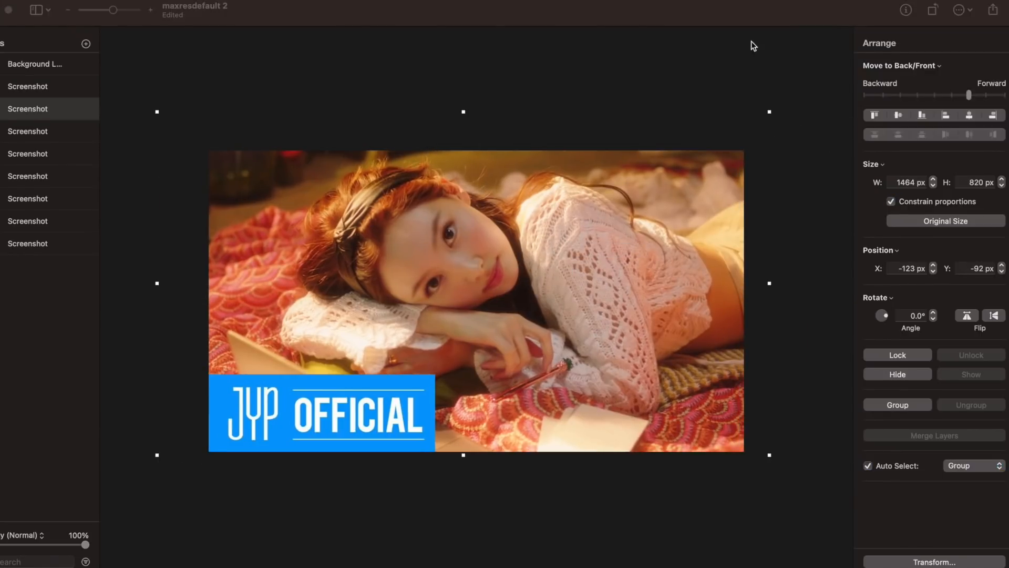